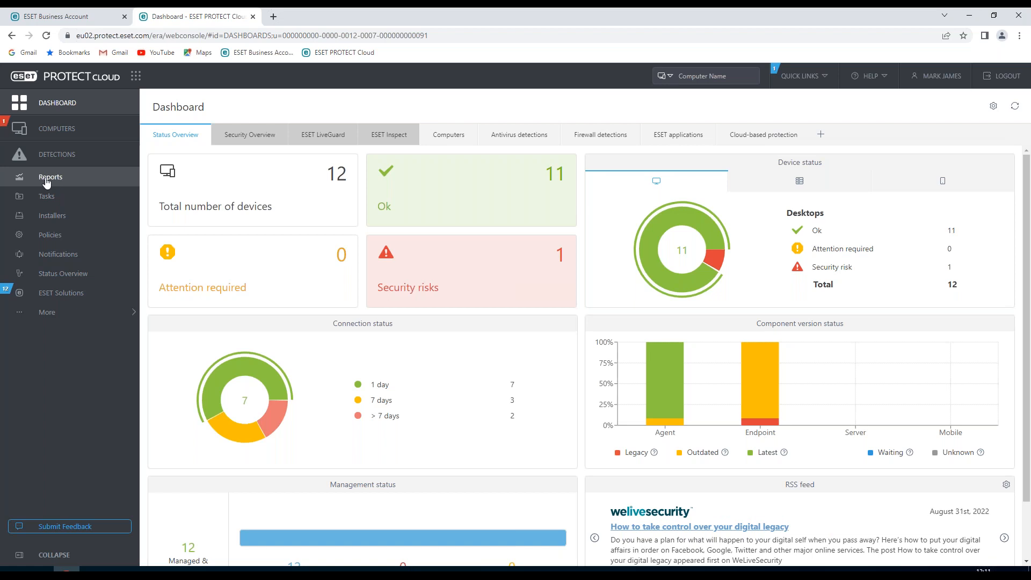
Start a new report template named "Machines with Policies applied" with the description "Total count of policies applied per machine".
left_click(49, 179)
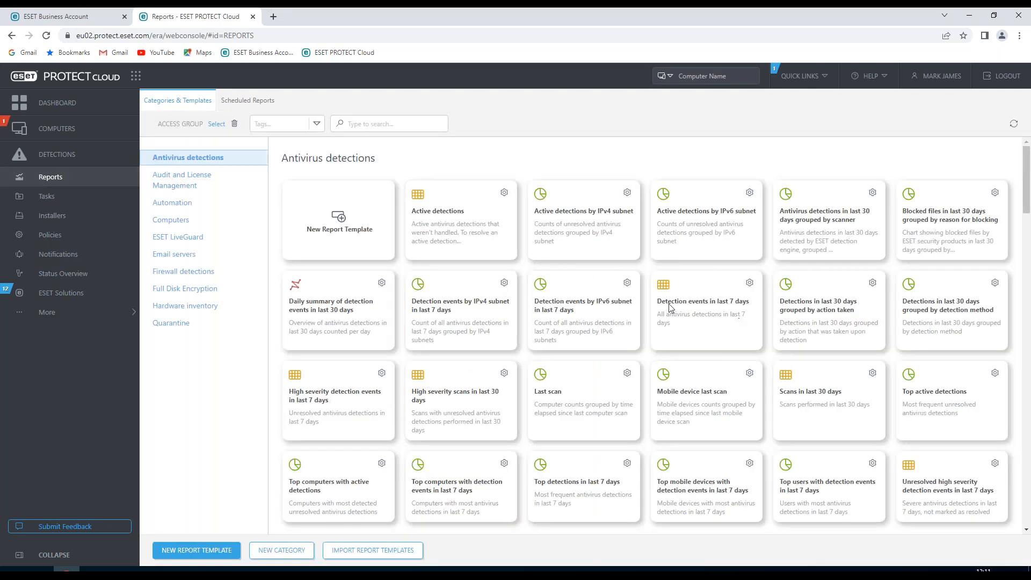
left_click(325, 222)
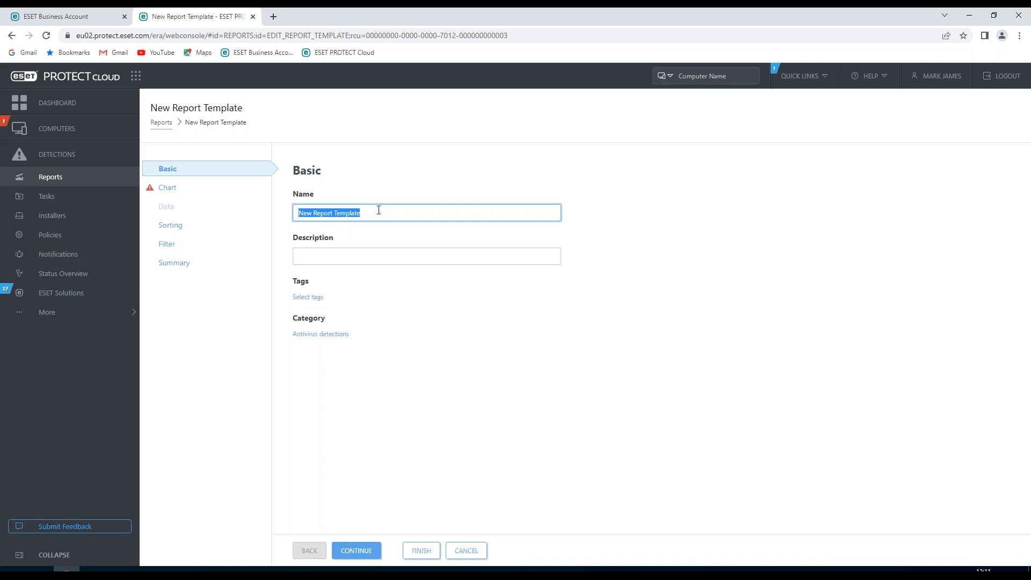
type("Machines wit")
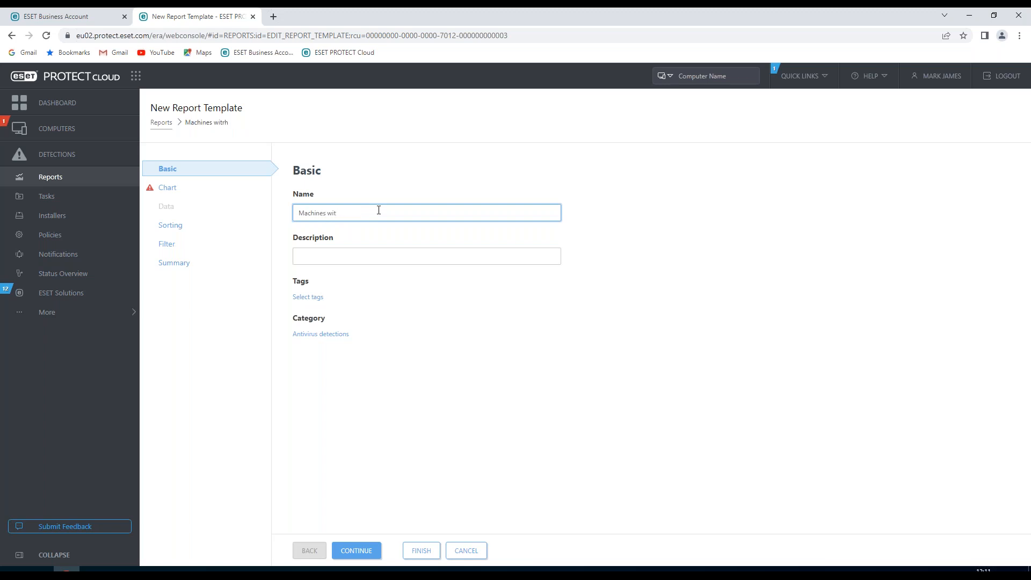
type("h Policies applied")
left_click(333, 258)
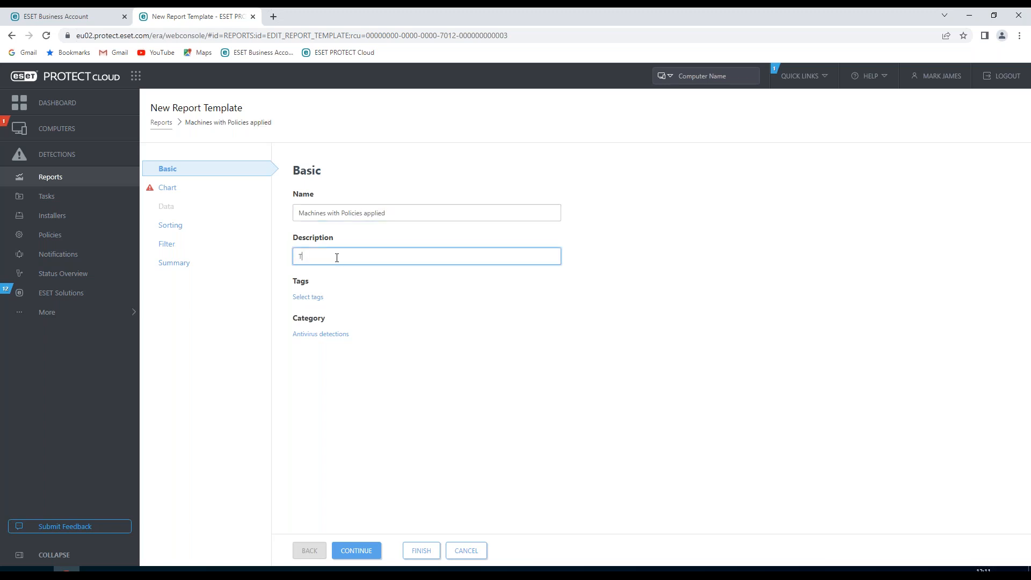
type("Total")
type("count of policies applied per machine")
Set the report template's category to Computers.
left_click(313, 335)
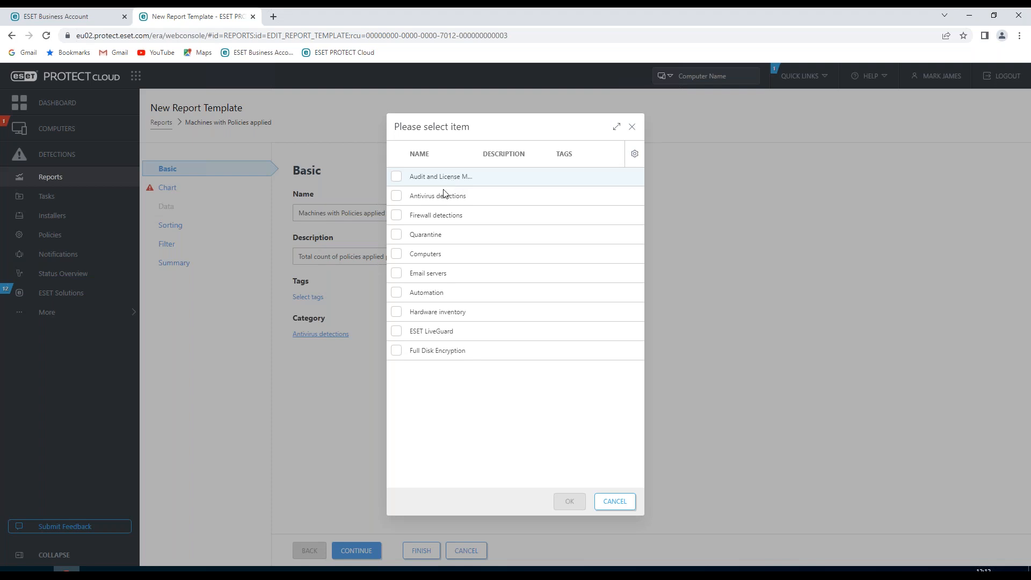
left_click(396, 257)
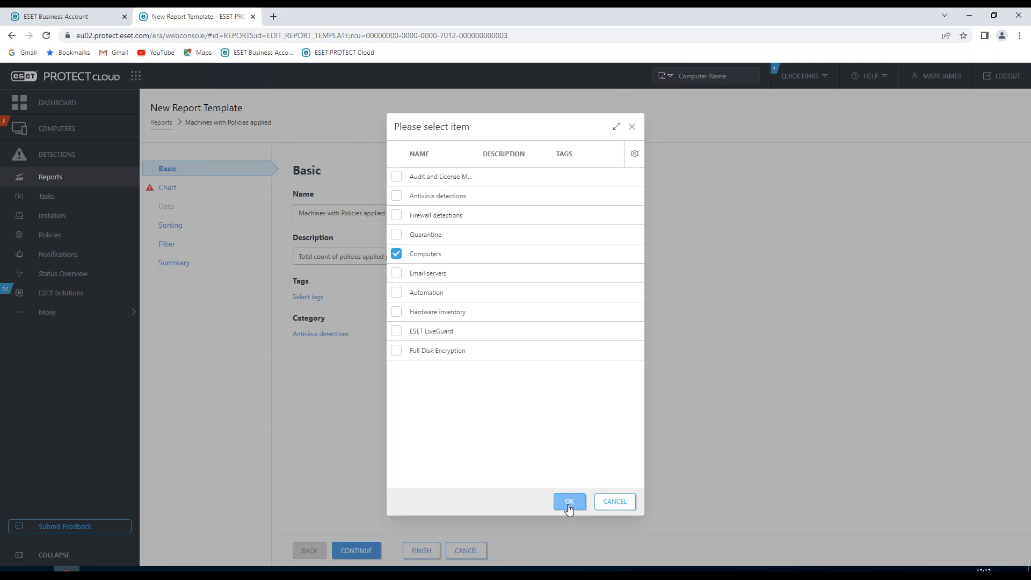
left_click(570, 507)
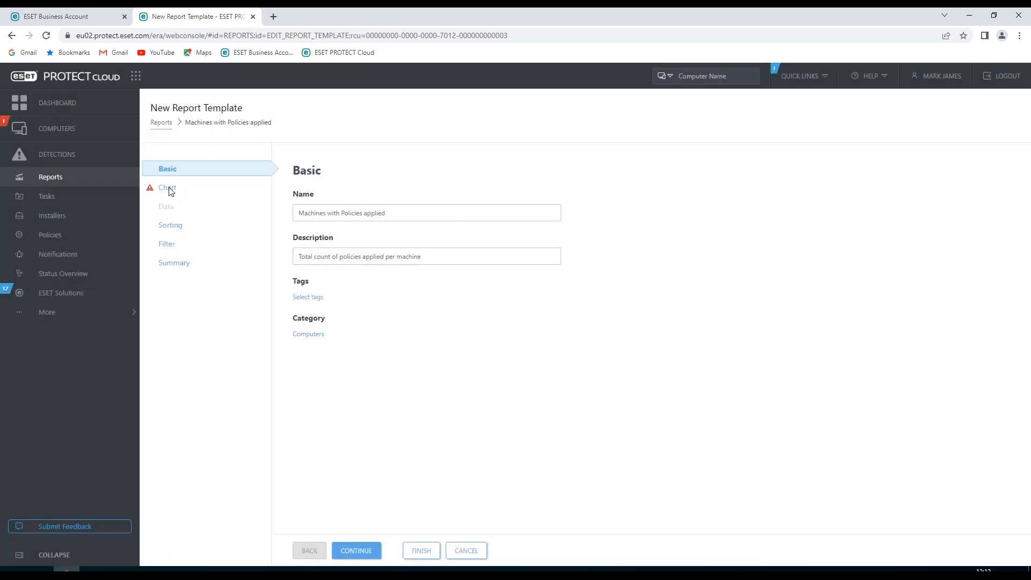
Set the report template to display its data as a table.
mouse_move(151, 193)
left_click(167, 192)
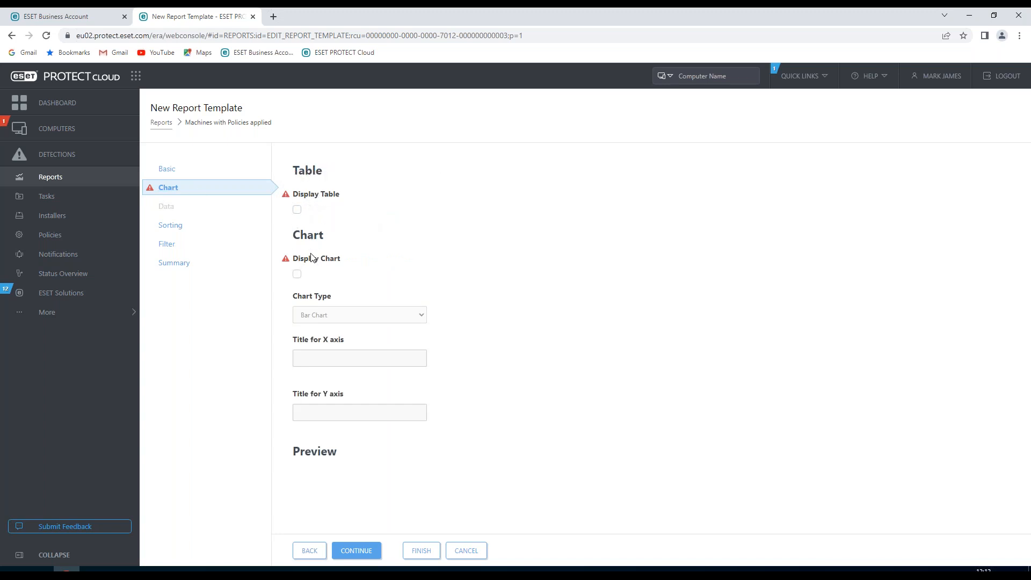
left_click(297, 210)
Add the Computer name field from the Computer group as the table's first data column.
mouse_move(150, 212)
left_click(164, 210)
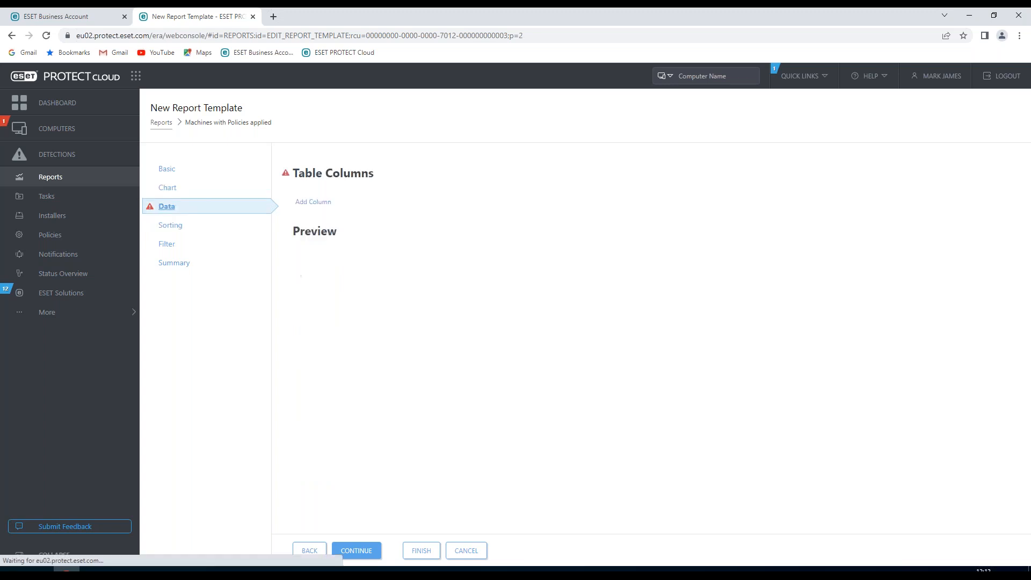
left_click(314, 206)
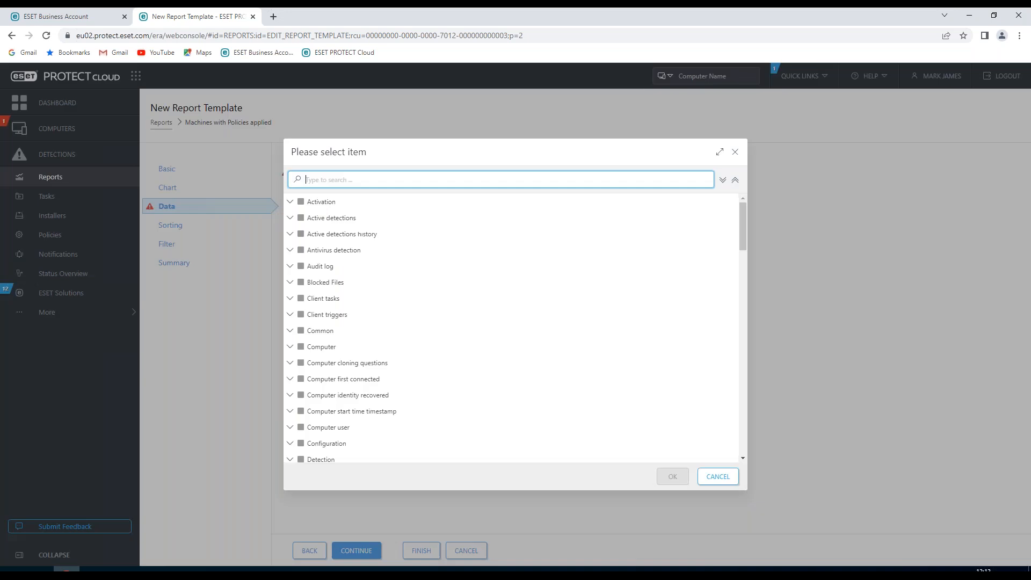
left_click(290, 348)
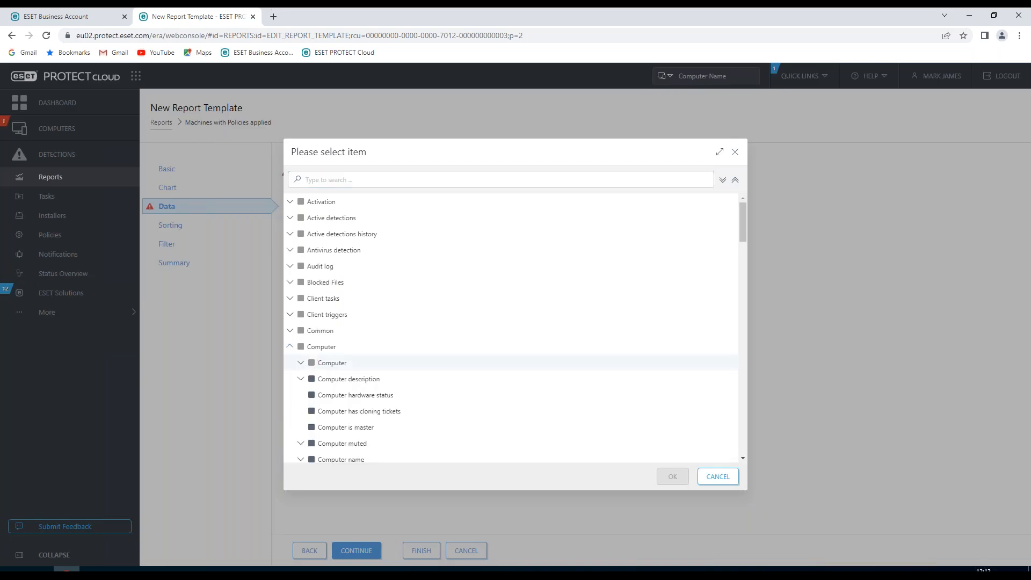
scroll(346, 441, "down", 1)
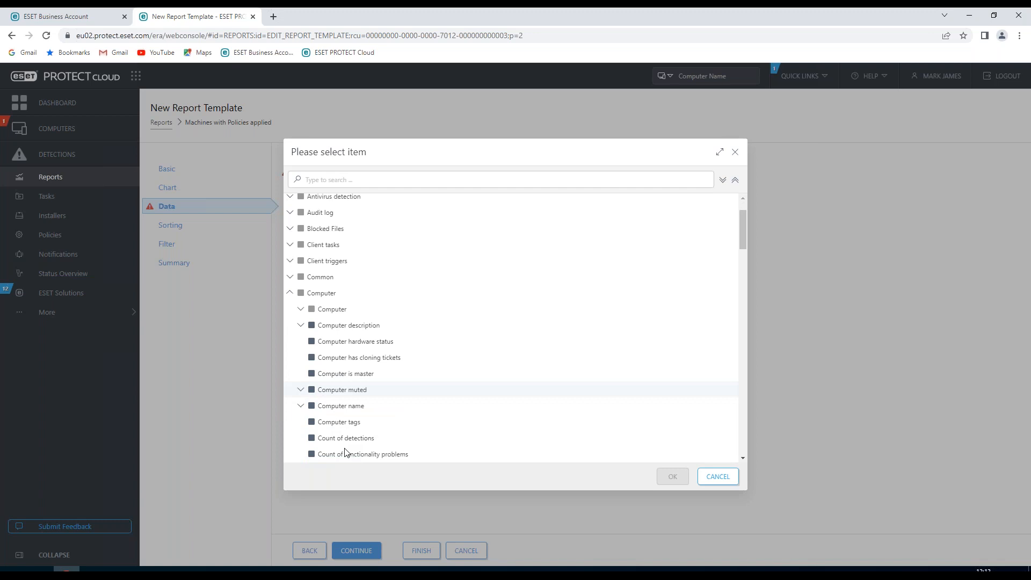
left_click(344, 411)
left_click(673, 477)
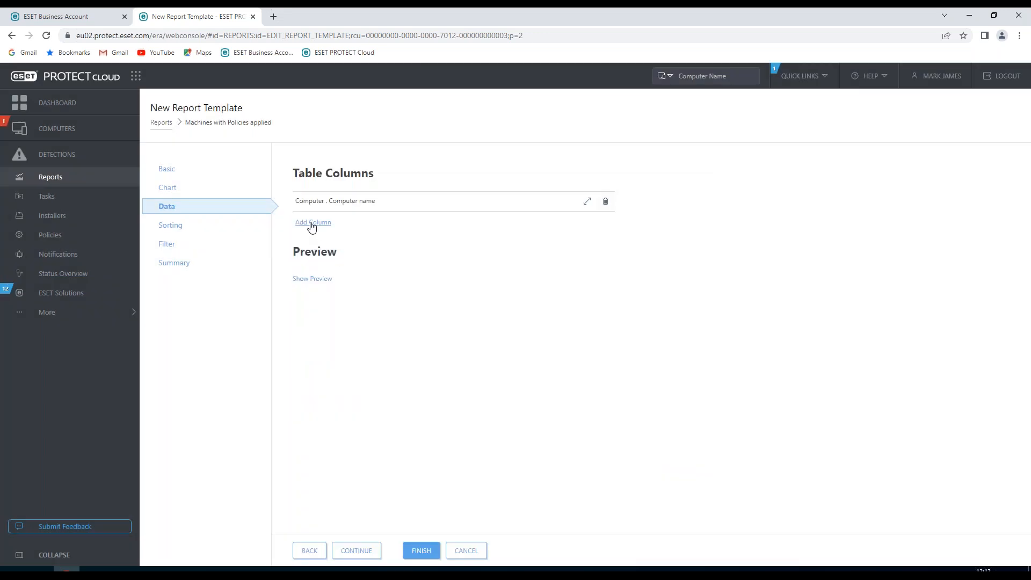
Add the Applied policies count field from the Policy group as a second table column and preview the data.
left_click(313, 222)
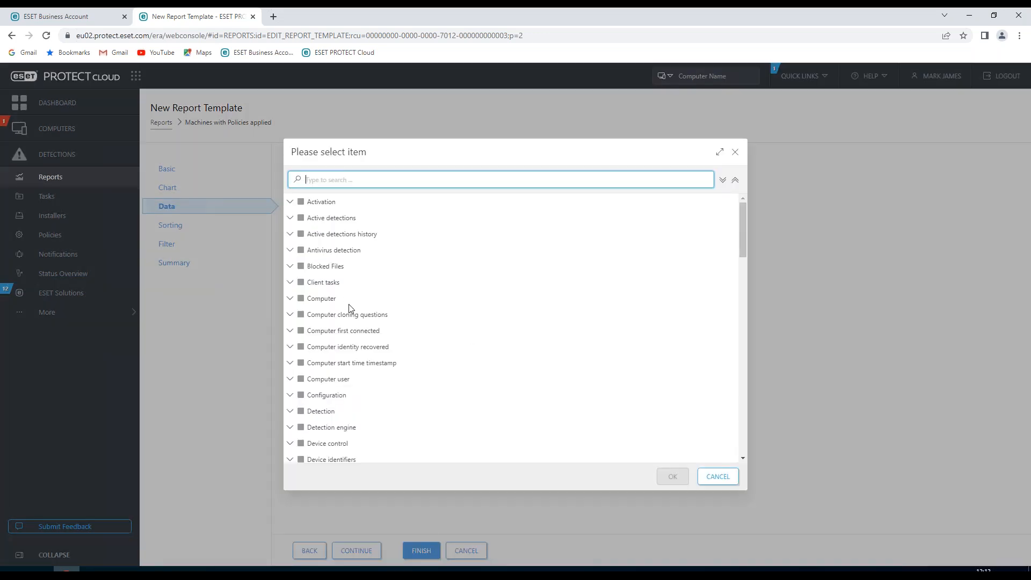
scroll(349, 307, "down", 2)
scroll(350, 308, "down", 12)
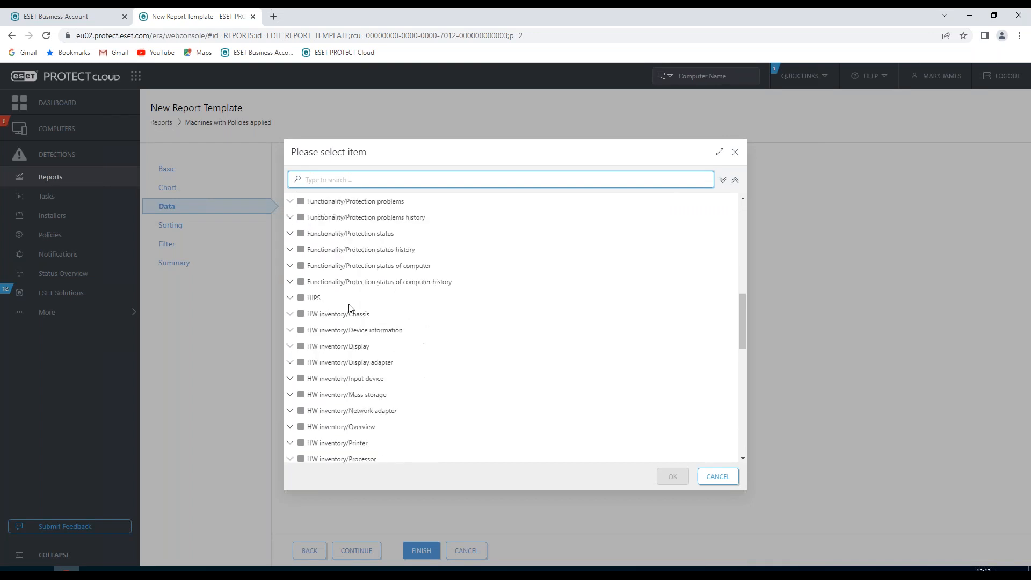
scroll(349, 305, "down", 4)
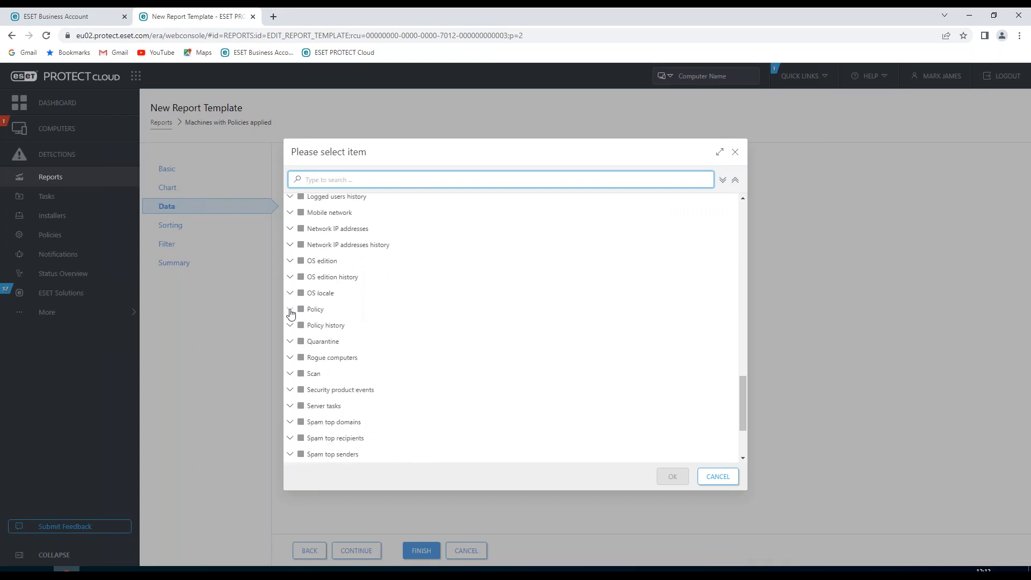
left_click(290, 310)
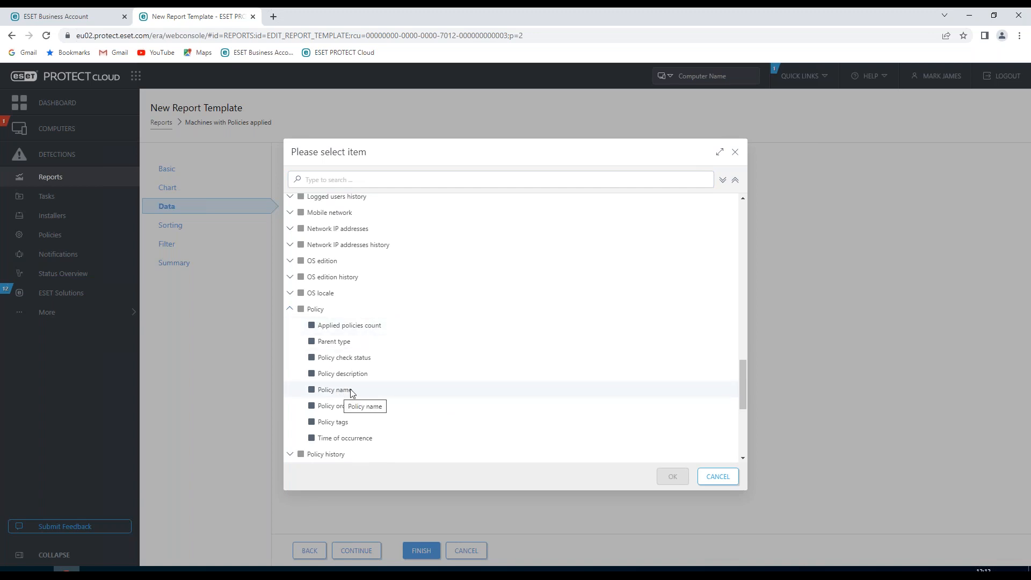
left_click(350, 326)
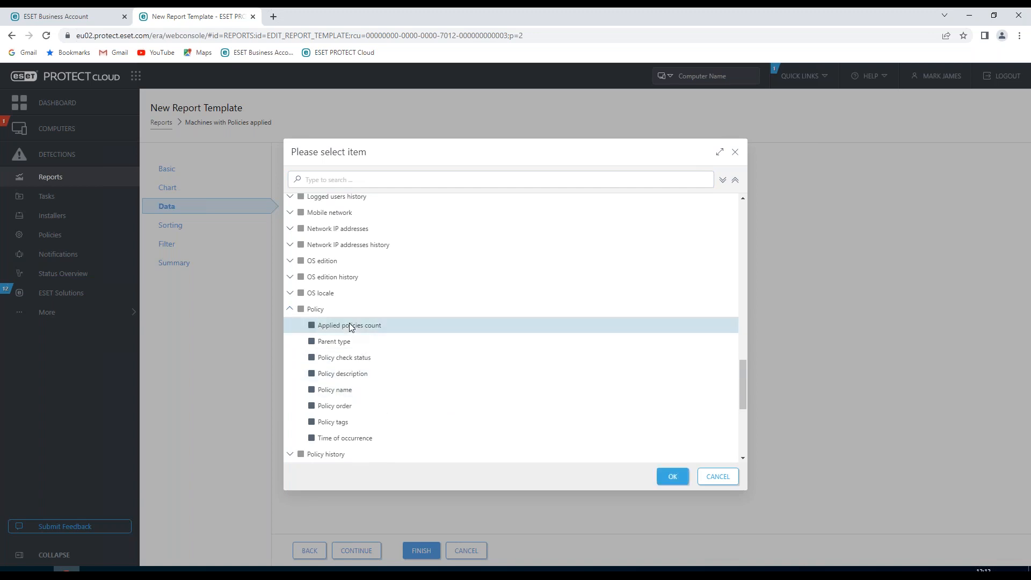
left_click(672, 478)
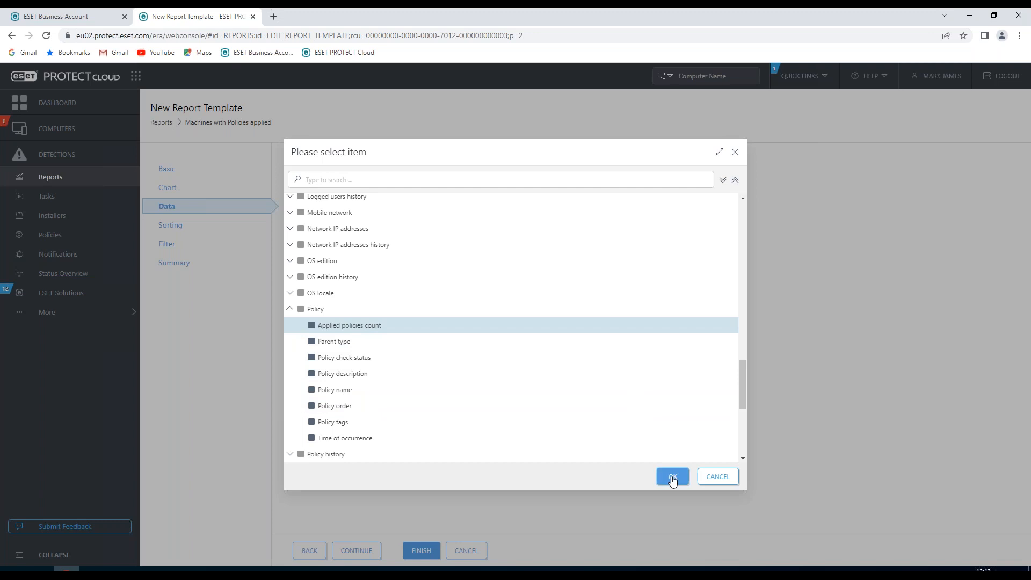
left_click(310, 300)
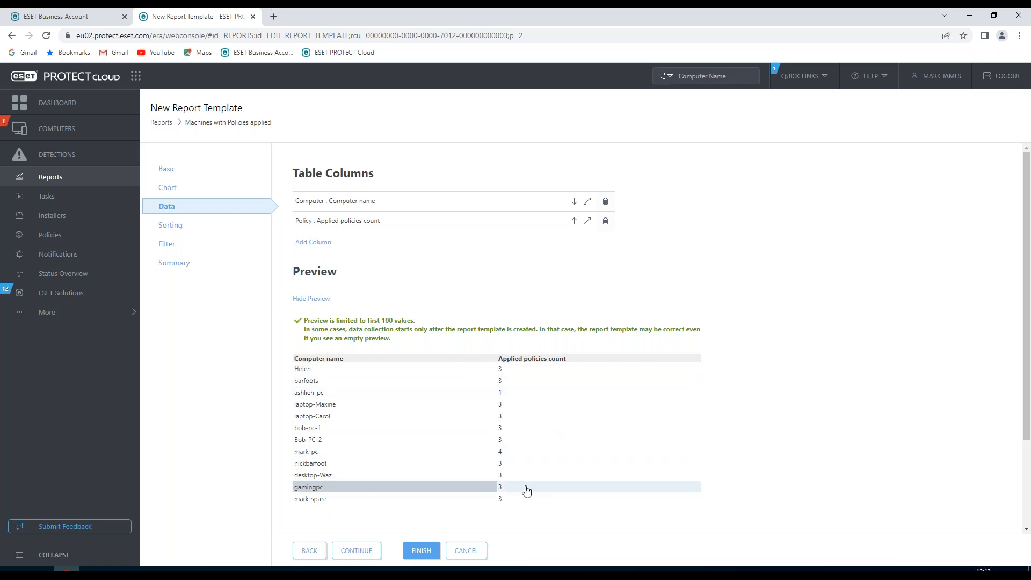
Sort the report by Computer name in ascending order and preview the sorted data.
left_click(171, 230)
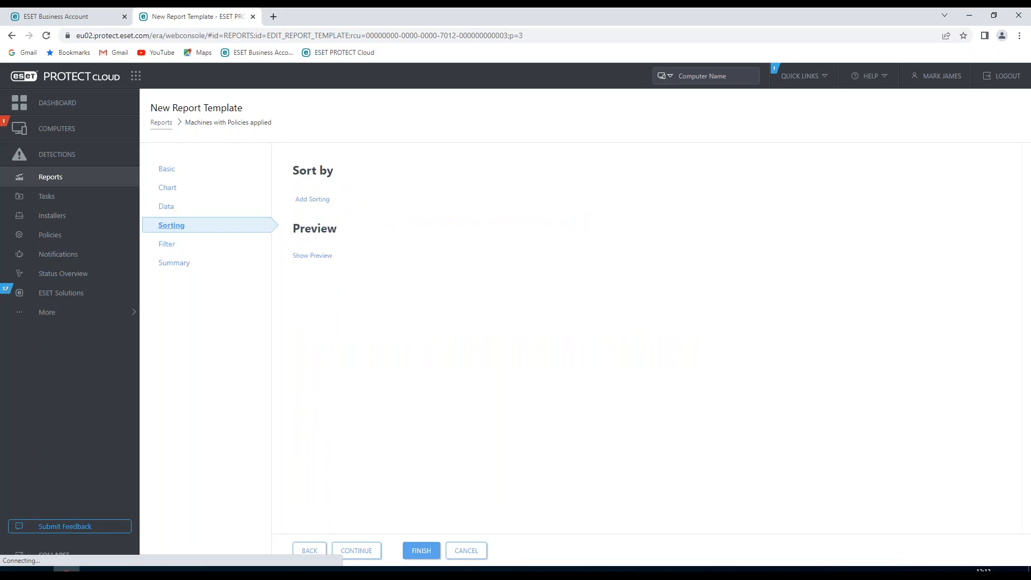
left_click(316, 202)
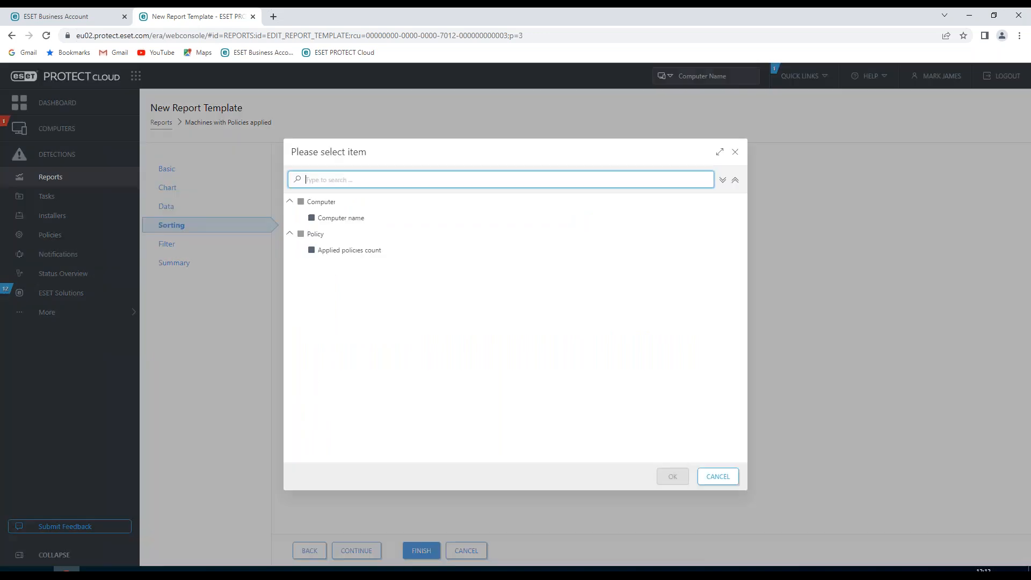
left_click(344, 220)
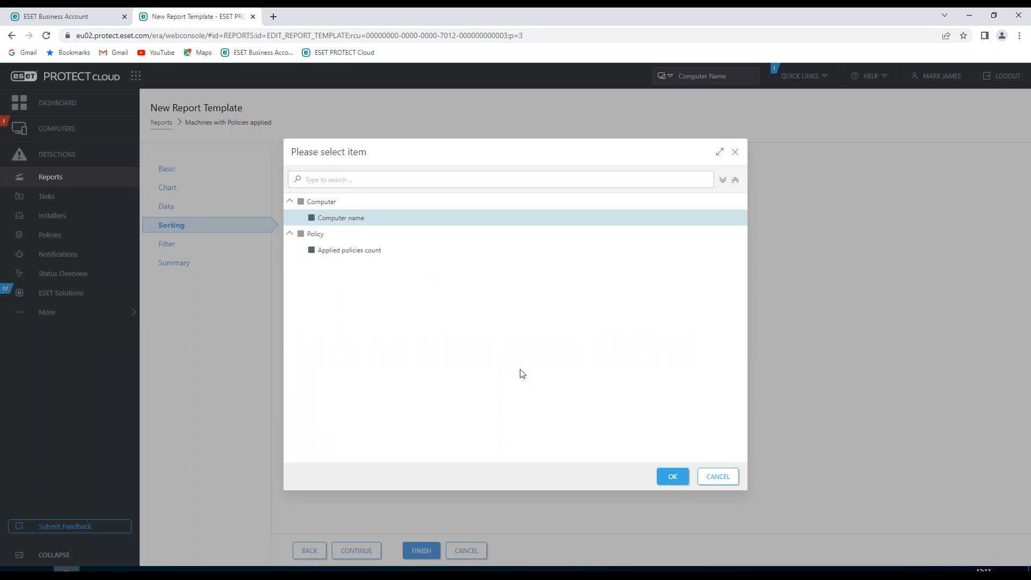
left_click(671, 476)
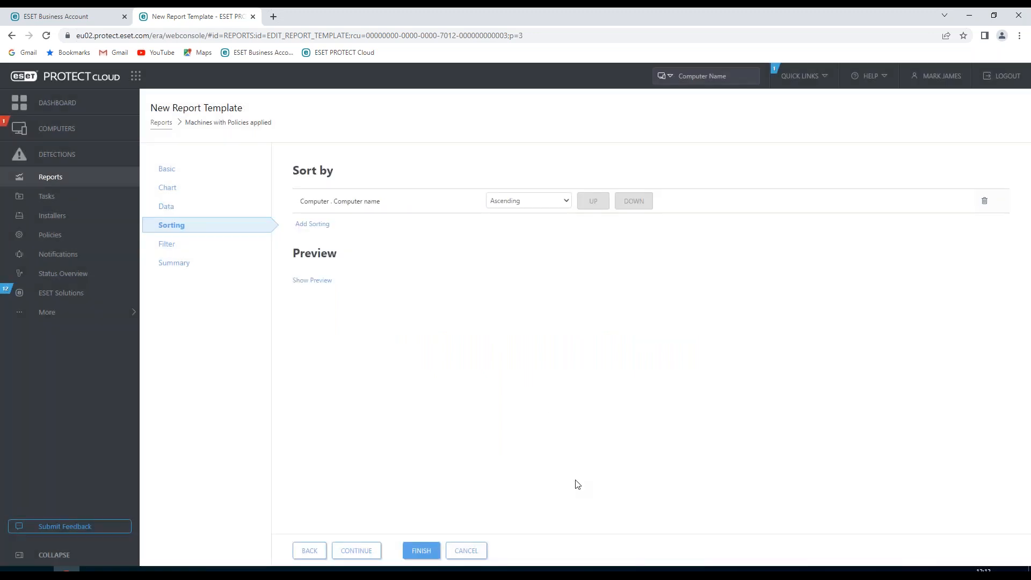
left_click(316, 283)
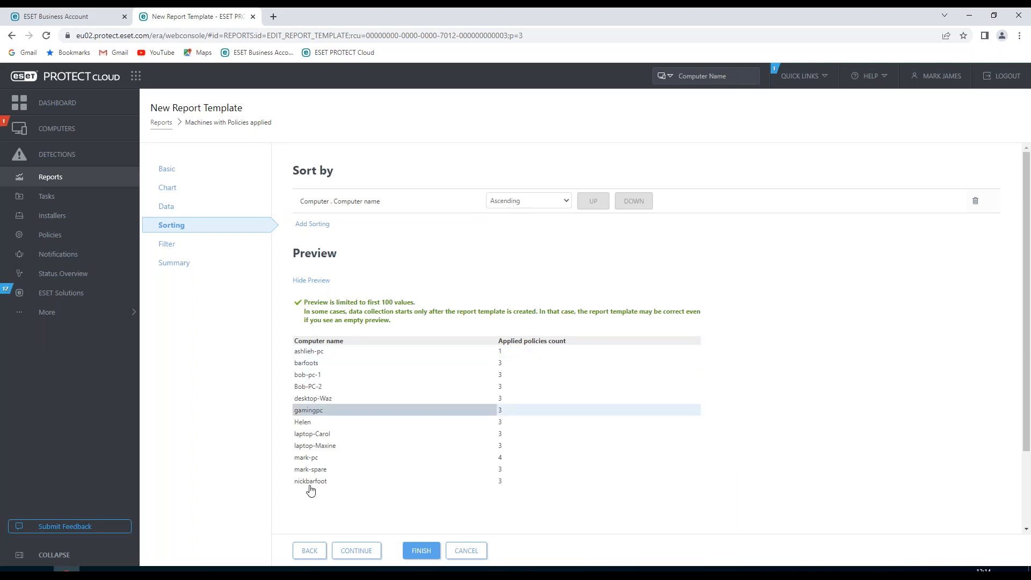
Leave the report unfiltered, review the template summary and finish creating the template.
left_click(165, 249)
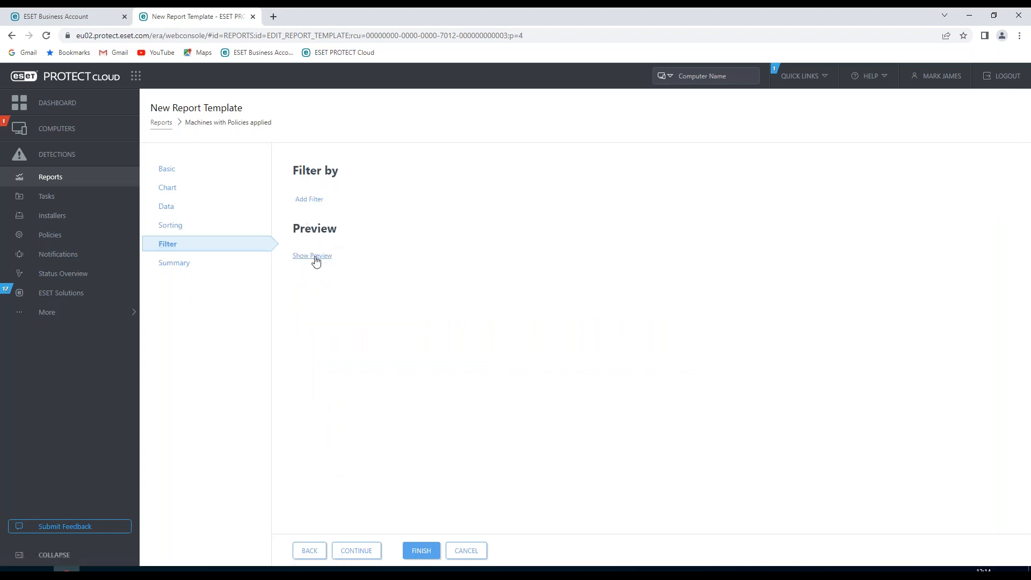
left_click(175, 266)
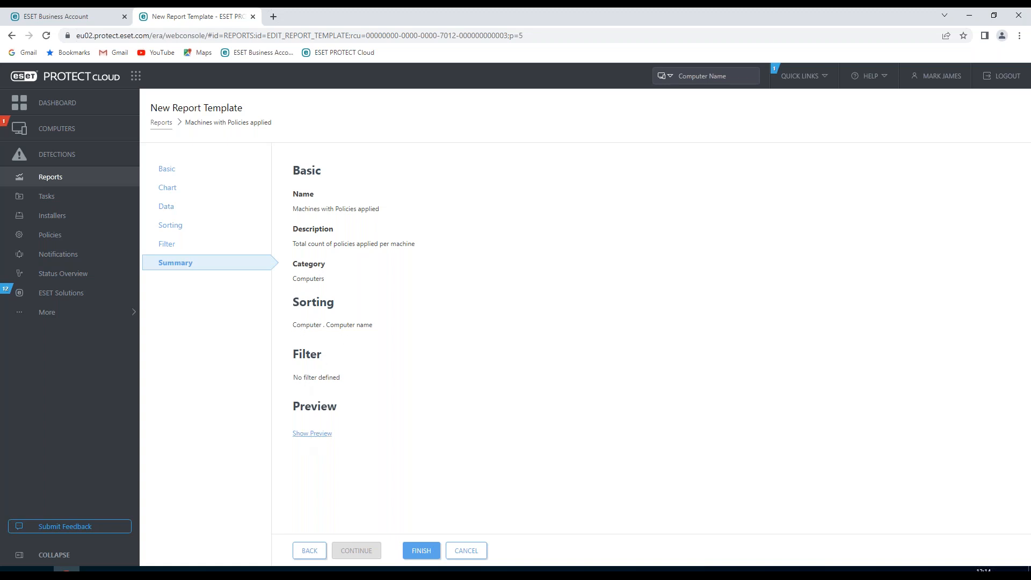
left_click(422, 553)
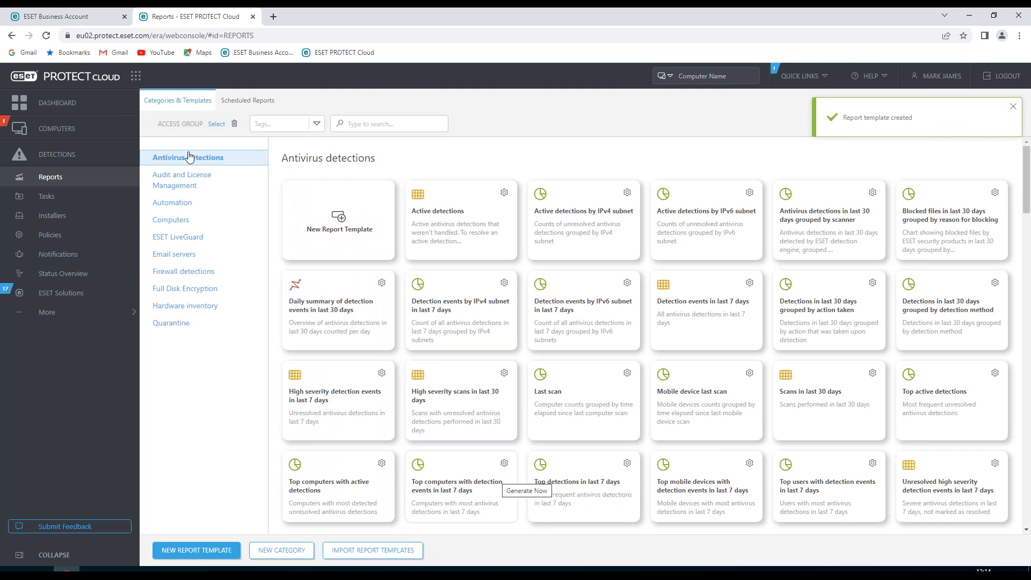
Generate the Machines with Policies applied report from the Computers category and view the actions available for the computer with 4 applied policies.
left_click(170, 221)
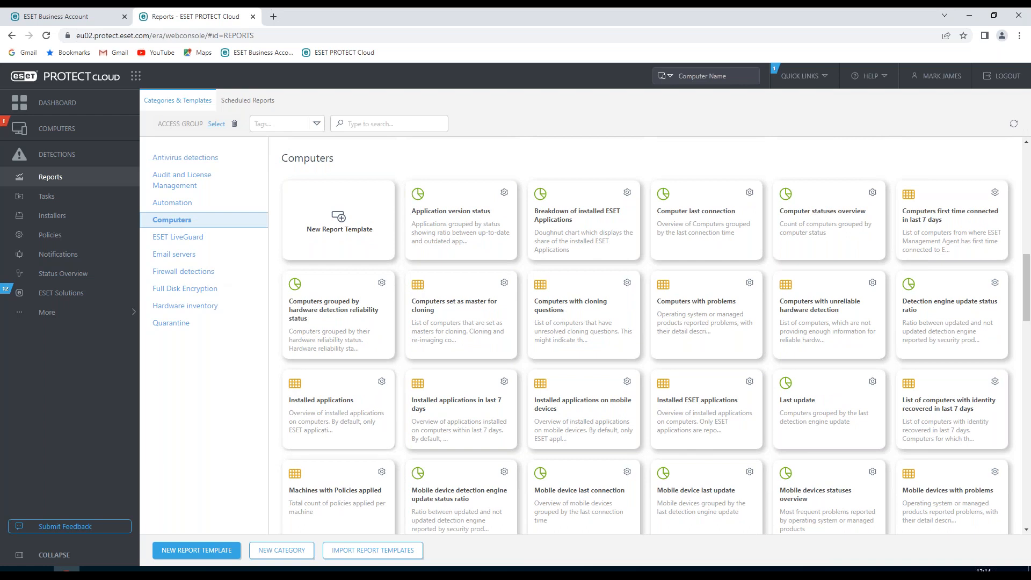
left_click(333, 499)
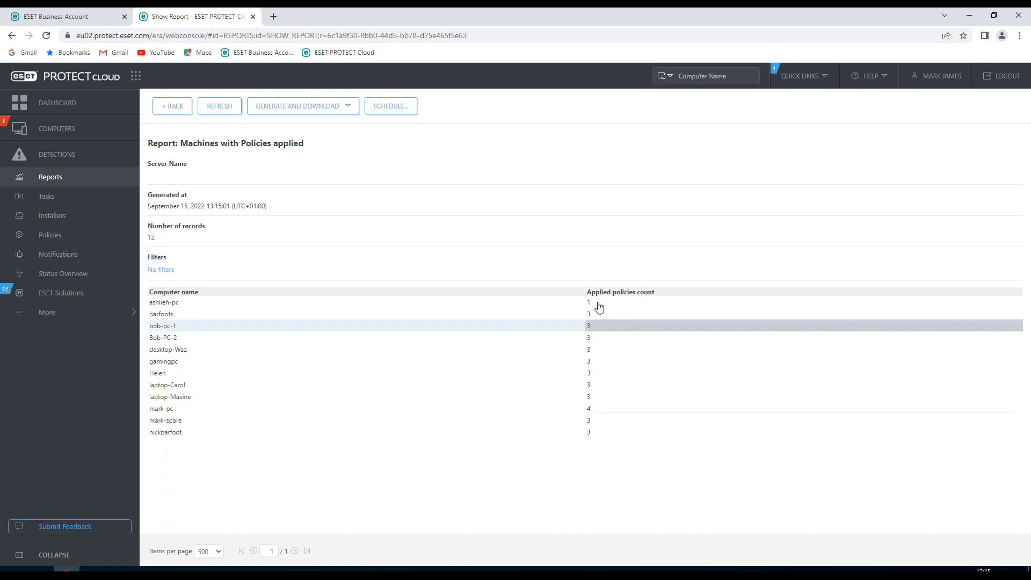
left_click(593, 411)
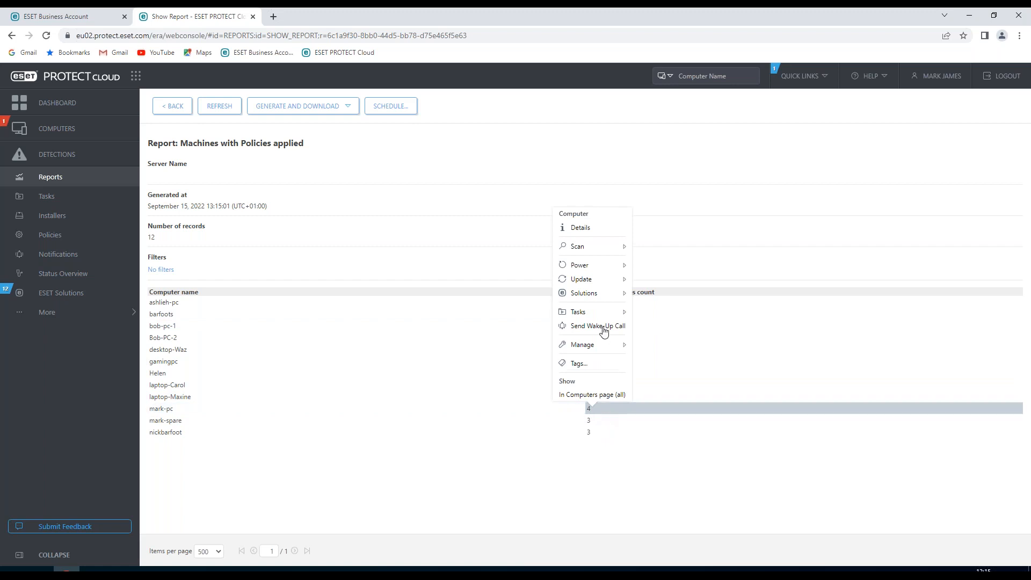
mouse_move(597, 248)
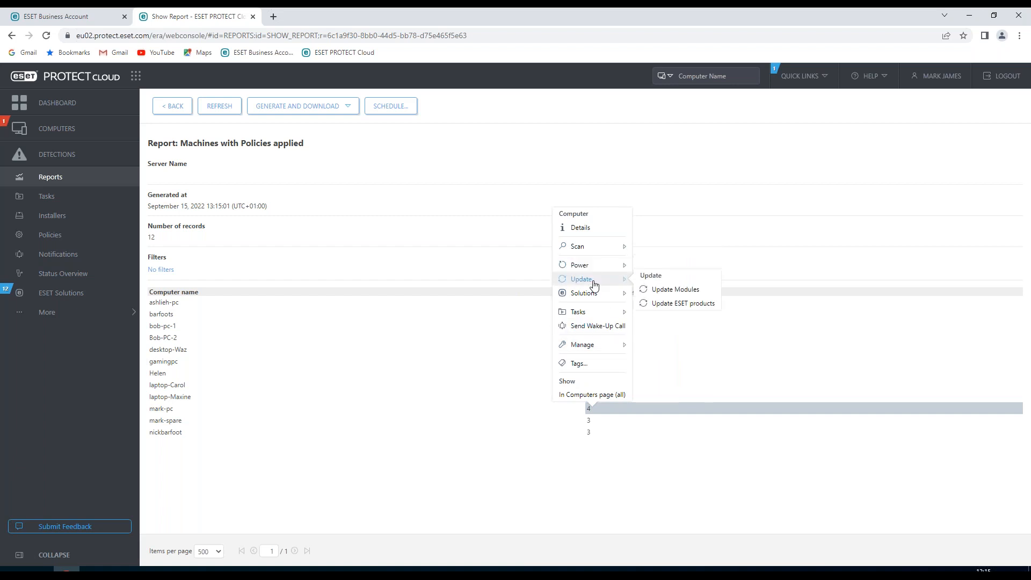
mouse_move(594, 292)
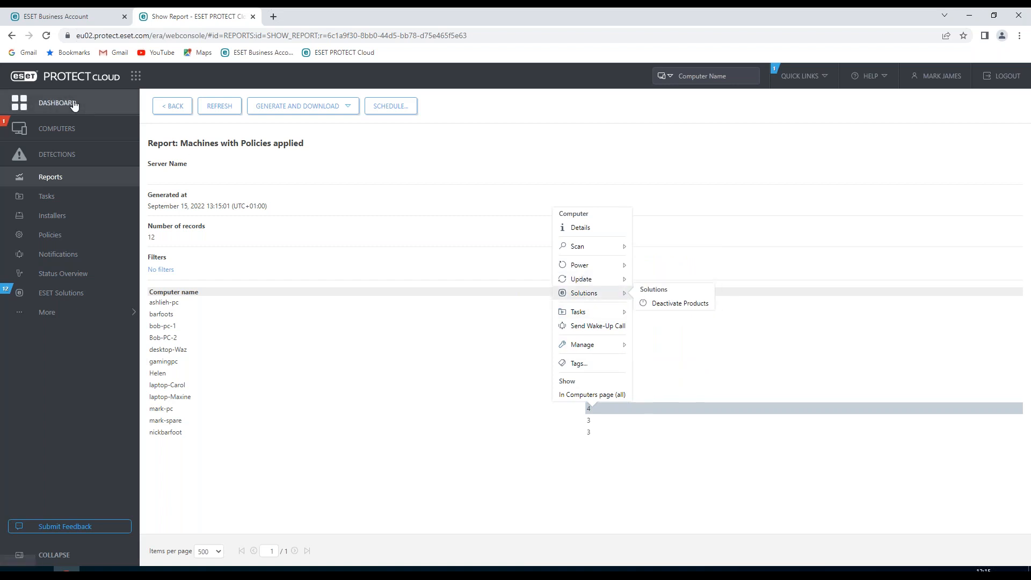
Leave the generated report and go to the dashboard.
left_click(48, 105)
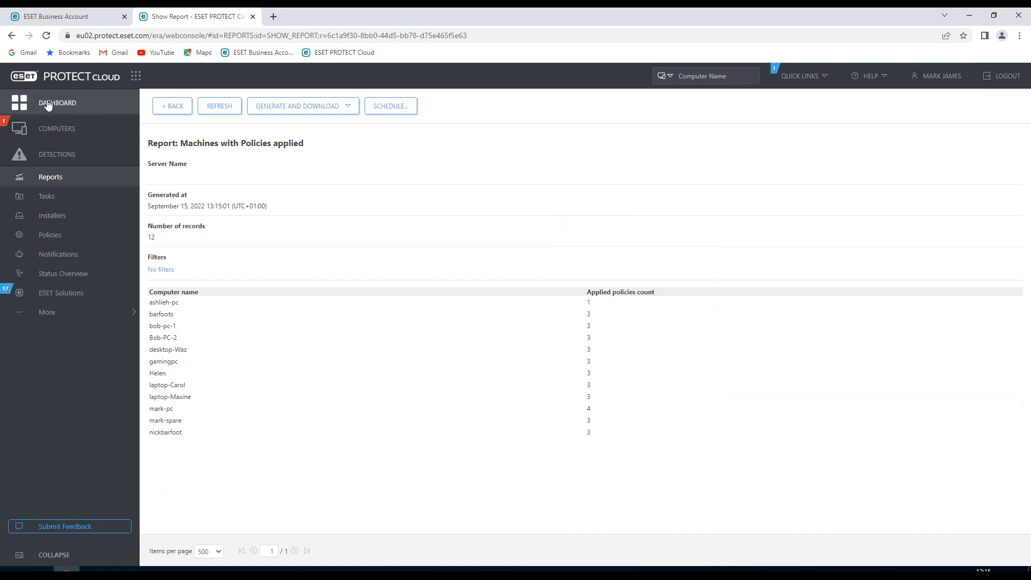